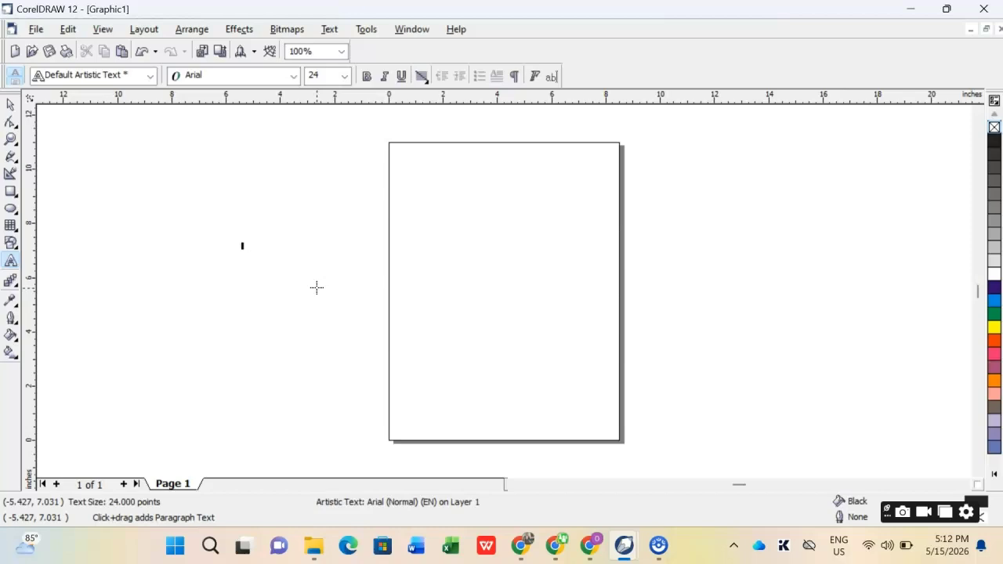
- Add the artistic text "Hp" beside the page and enlarge it to about 188 pt
{"action": "left_click", "coordinate": [250, 246]}
{"action": "left_click", "coordinate": [10, 105]}
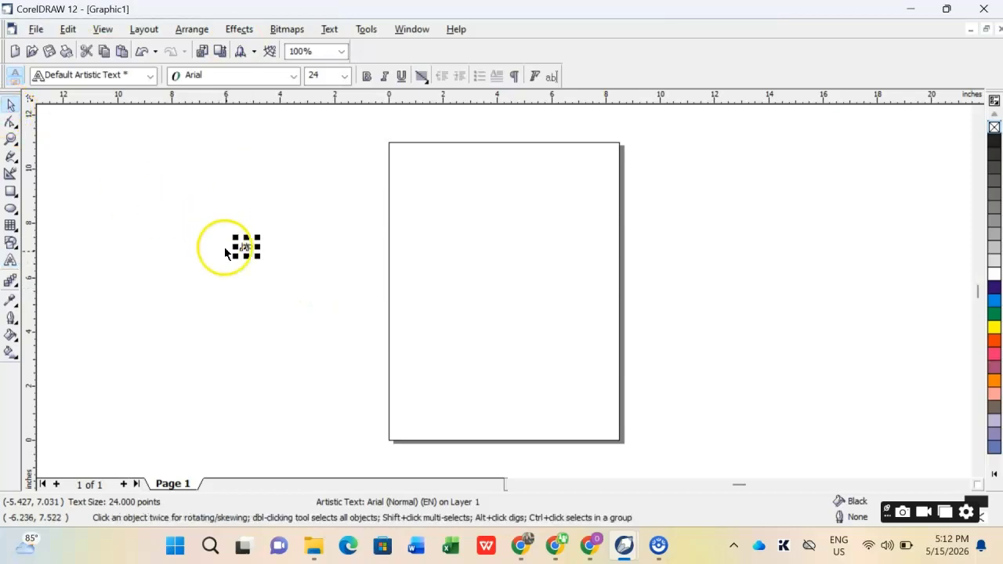
{"action": "left_click_drag", "start_coordinate": [256, 257], "coordinate": [338, 323]}
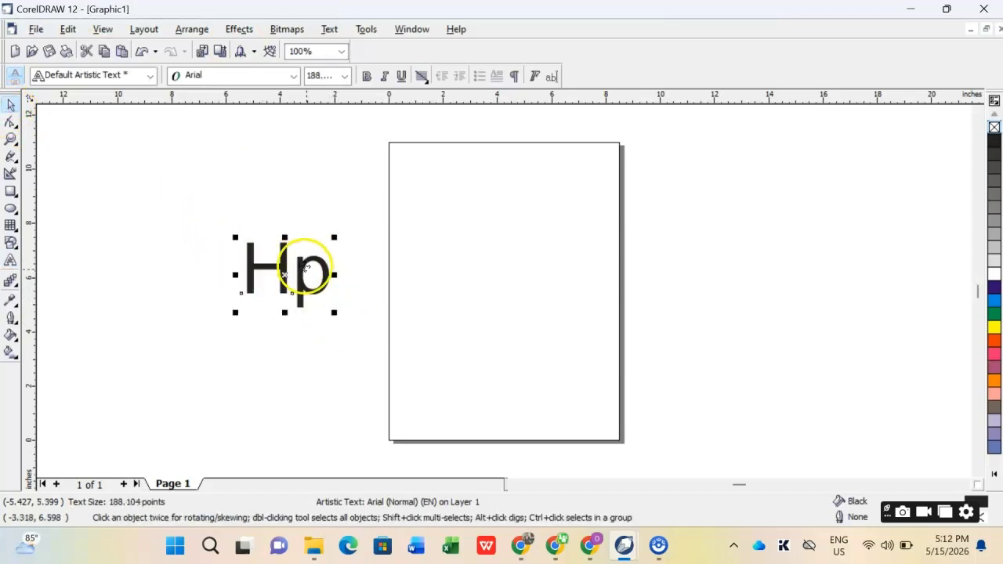
- Move the "Hp" text to the empty area on the other side of the page and deselect it
{"action": "left_click", "coordinate": [309, 273]}
{"action": "left_click", "coordinate": [286, 269]}
{"action": "left_click_drag", "start_coordinate": [285, 266], "coordinate": [722, 218]}
{"action": "left_click", "coordinate": [69, 230]}
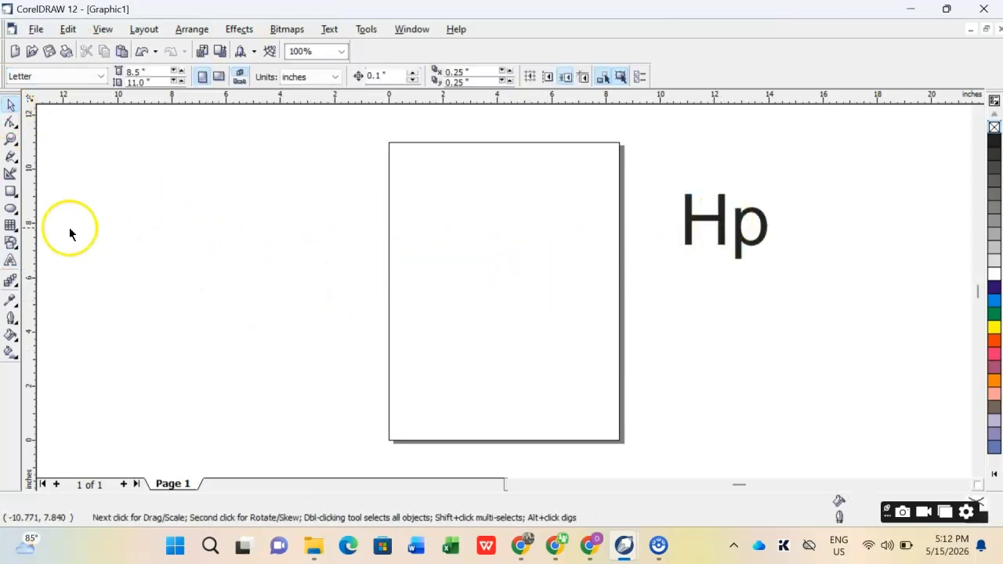
- Draw a circle about 4.8 inches in diameter and move it to around the middle of the page
{"action": "left_click", "coordinate": [11, 209]}
{"action": "mouse_move", "coordinate": [303, 231]}
{"action": "left_mouse_down"}
{"action": "mouse_move", "coordinate": [345, 292]}
{"action": "mouse_move", "coordinate": [419, 360]}
{"action": "left_mouse_up"}
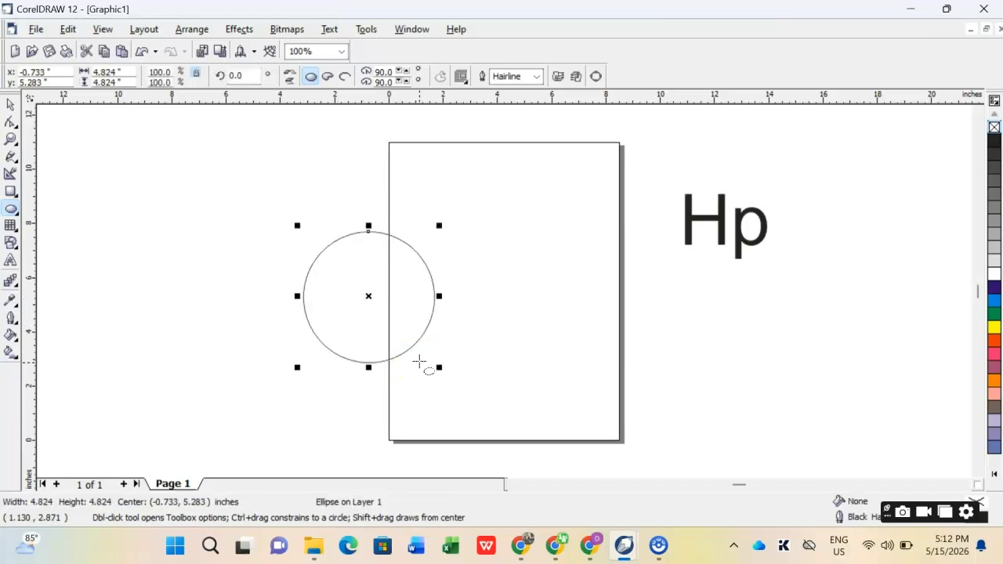
{"action": "left_click", "coordinate": [12, 107]}
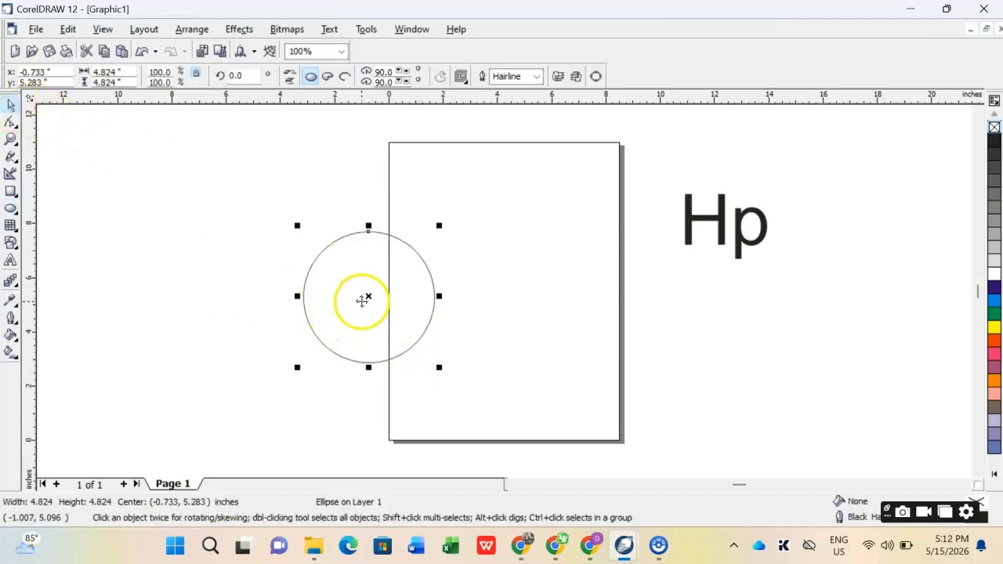
{"action": "left_click_drag", "start_coordinate": [362, 298], "coordinate": [505, 292]}
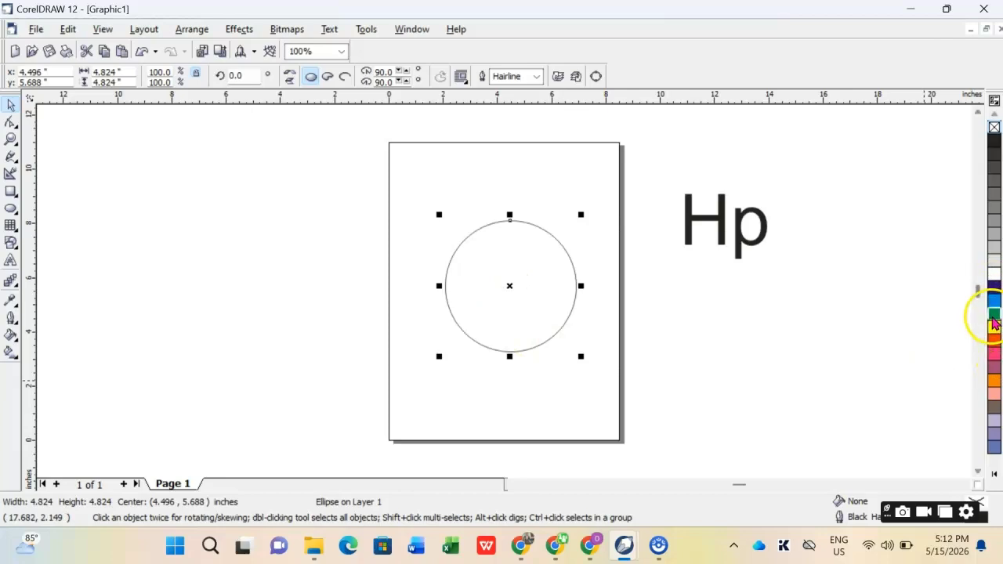
- Fill the circle with a slightly deeper shade of cyan and remove its outline
{"action": "left_click", "coordinate": [14, 141]}
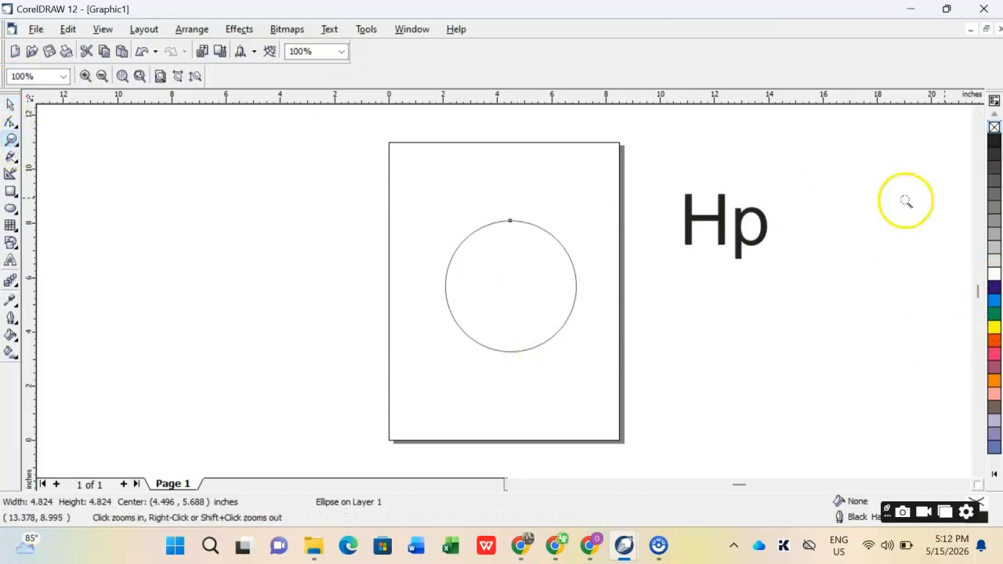
{"action": "left_click_drag", "start_coordinate": [875, 155], "coordinate": [999, 406]}
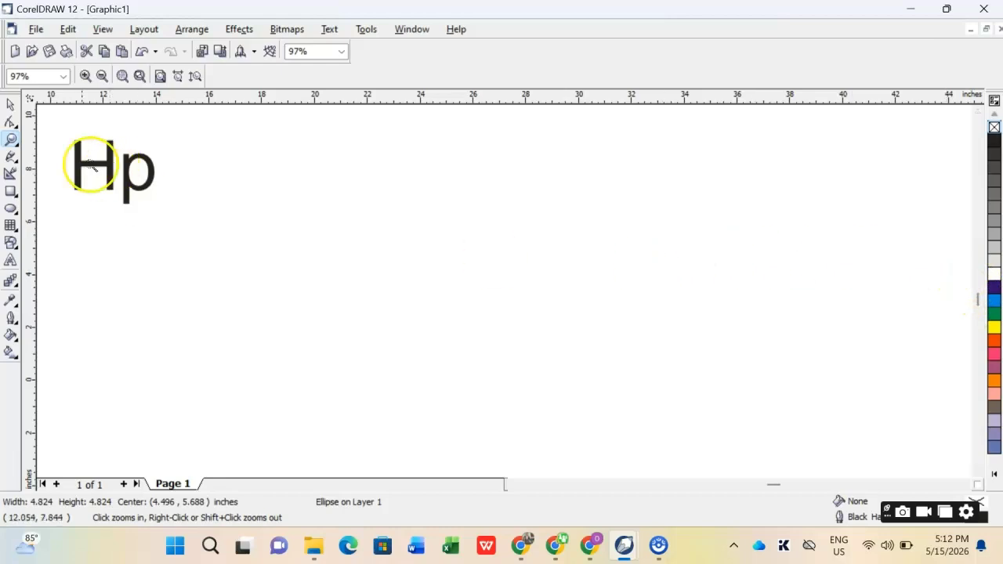
{"action": "left_click", "coordinate": [138, 77]}
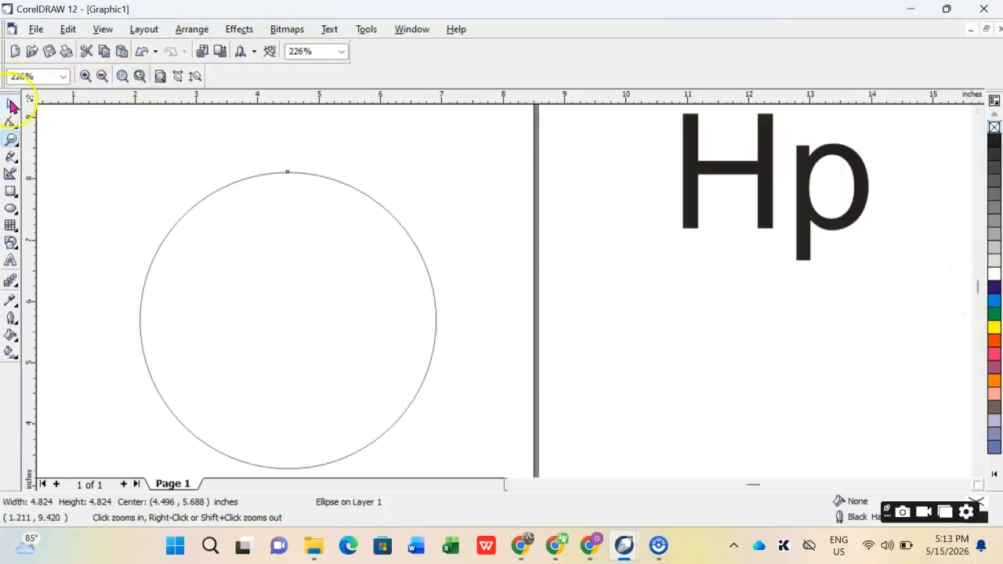
{"action": "left_click", "coordinate": [13, 100]}
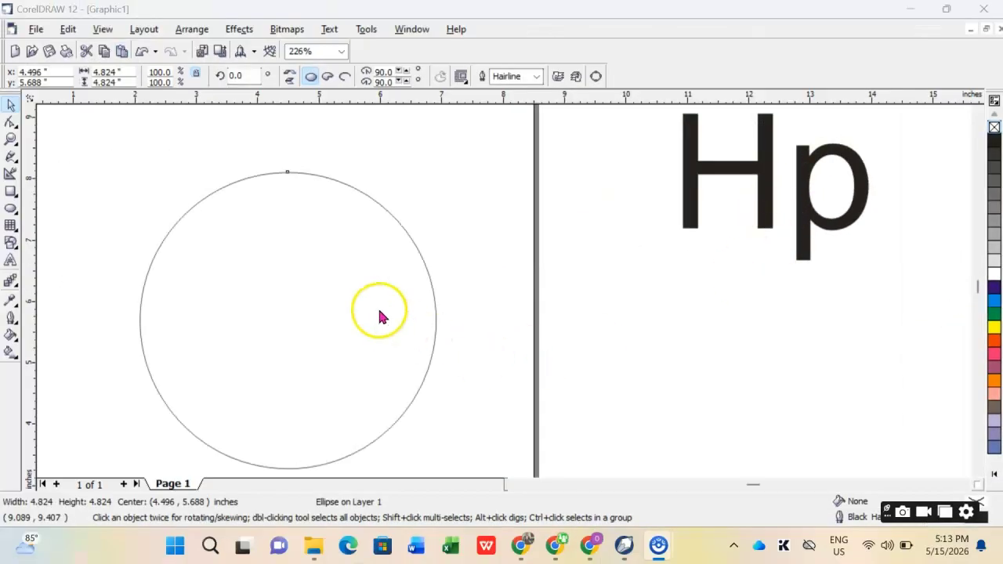
{"action": "left_click", "coordinate": [994, 303]}
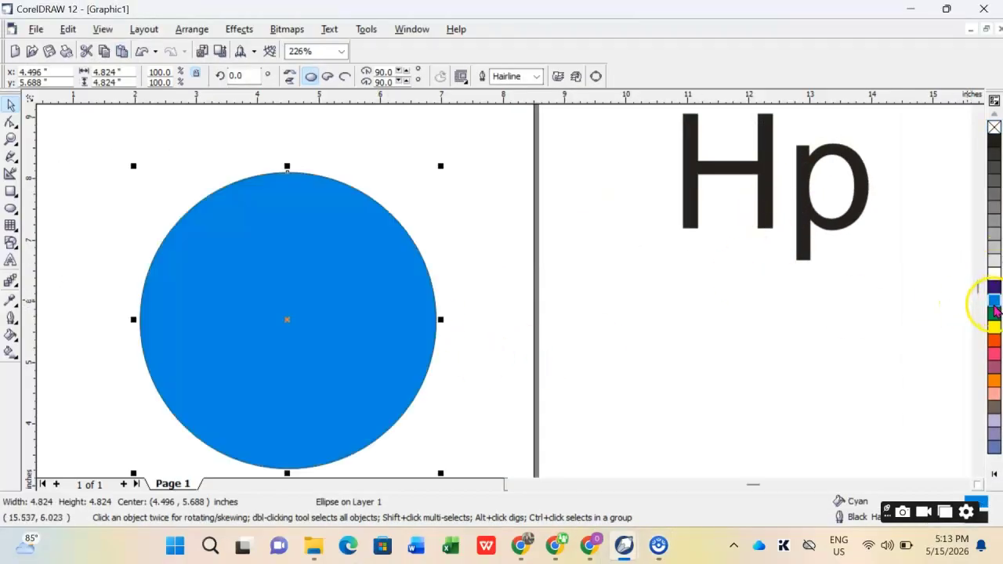
{"action": "right_click", "coordinate": [993, 128]}
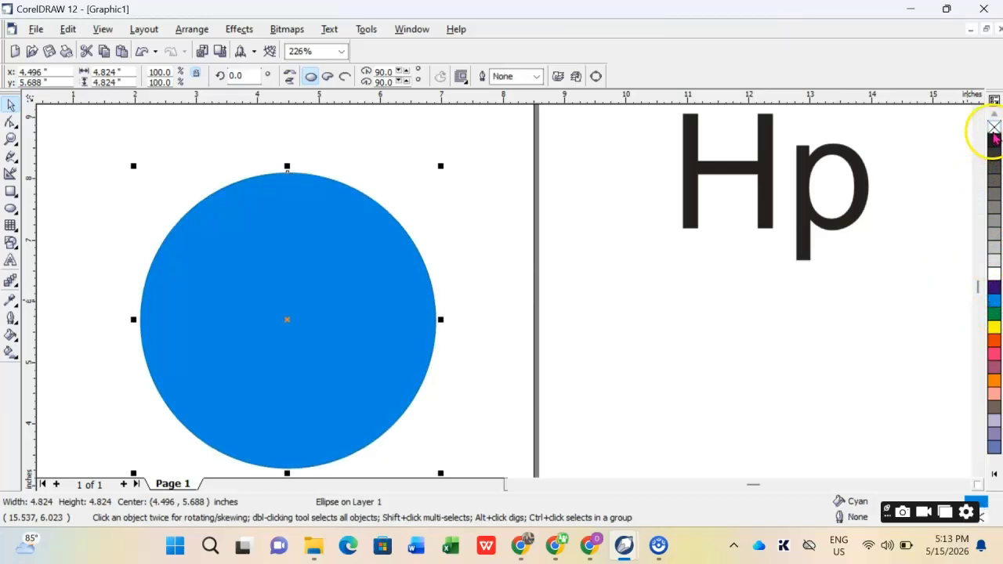
{"action": "left_click", "coordinate": [995, 304]}
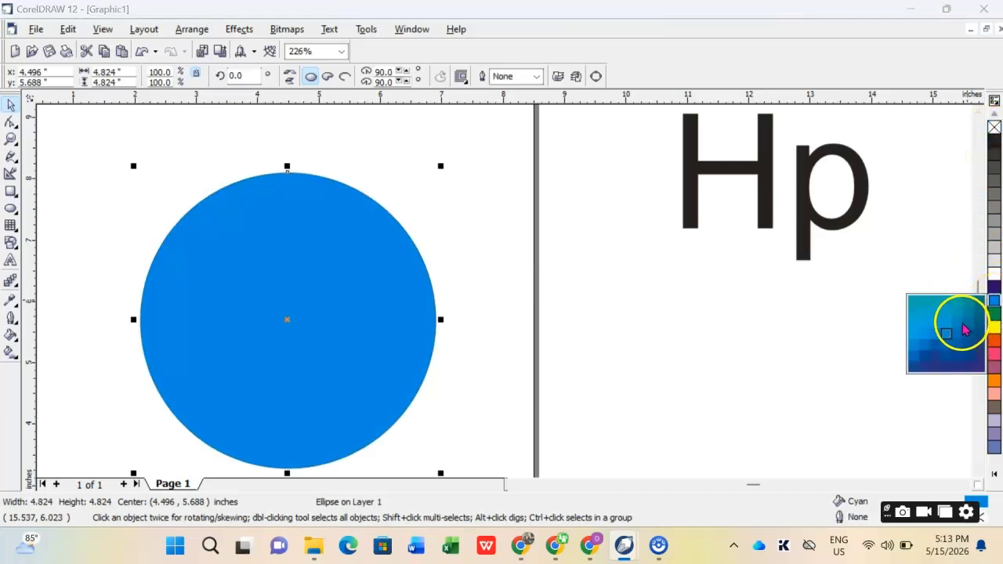
{"action": "left_click_drag", "start_coordinate": [964, 329], "coordinate": [958, 329]}
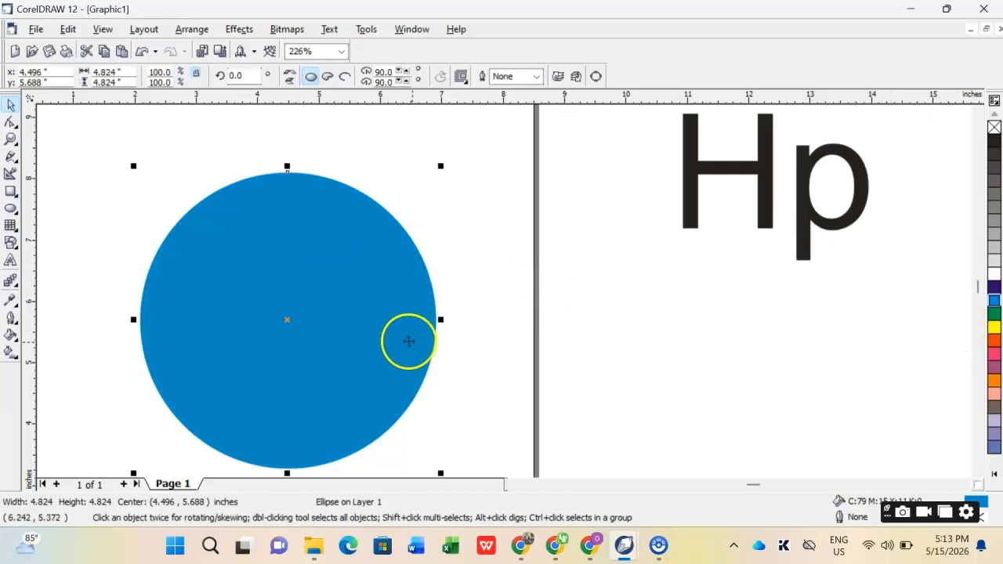
- Change the case of the "Hp" text to lowercase
{"action": "scroll", "coordinate": [433, 263], "scroll_direction": "down", "scroll_amount": 2}
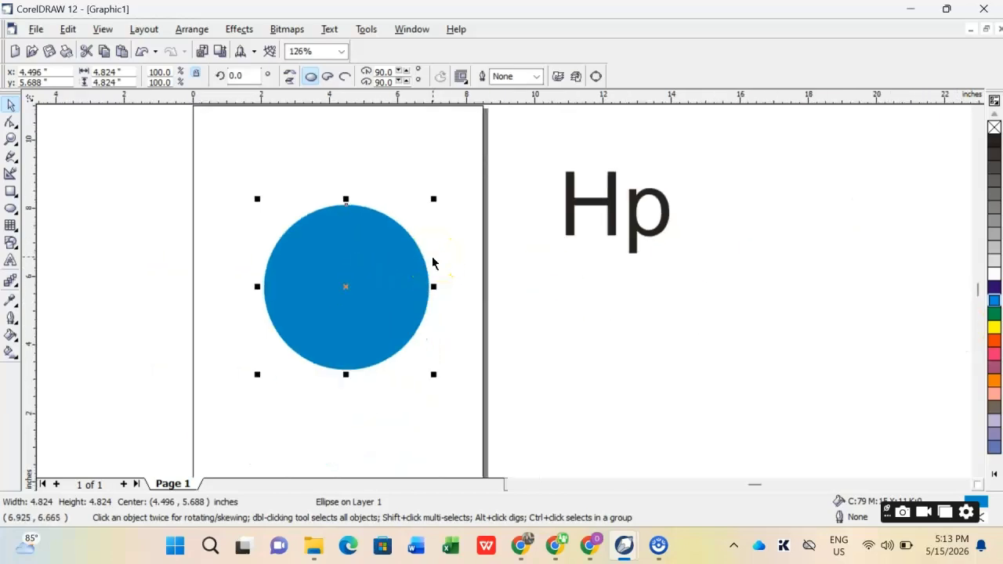
{"action": "left_click", "coordinate": [613, 228]}
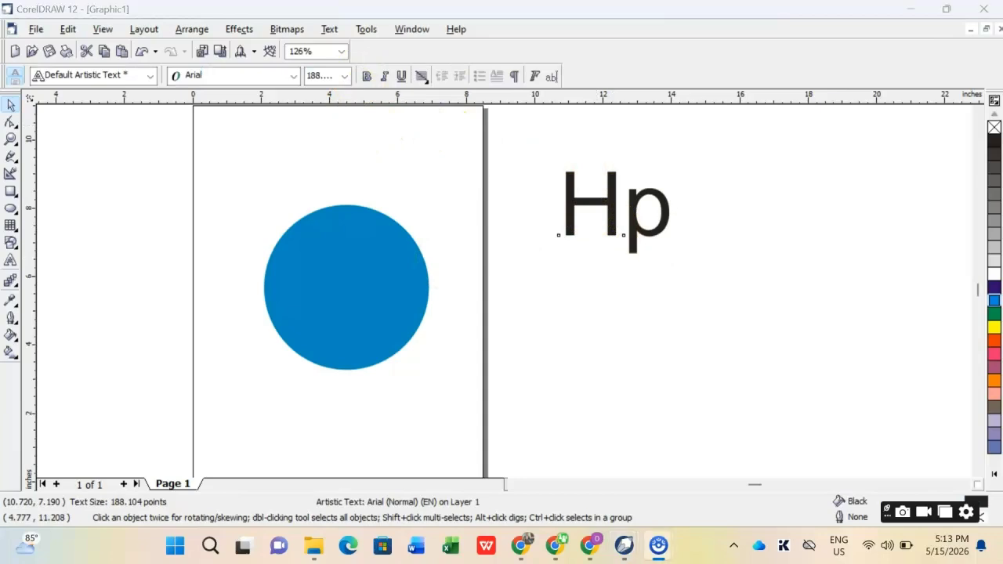
{"action": "left_click", "coordinate": [330, 29]}
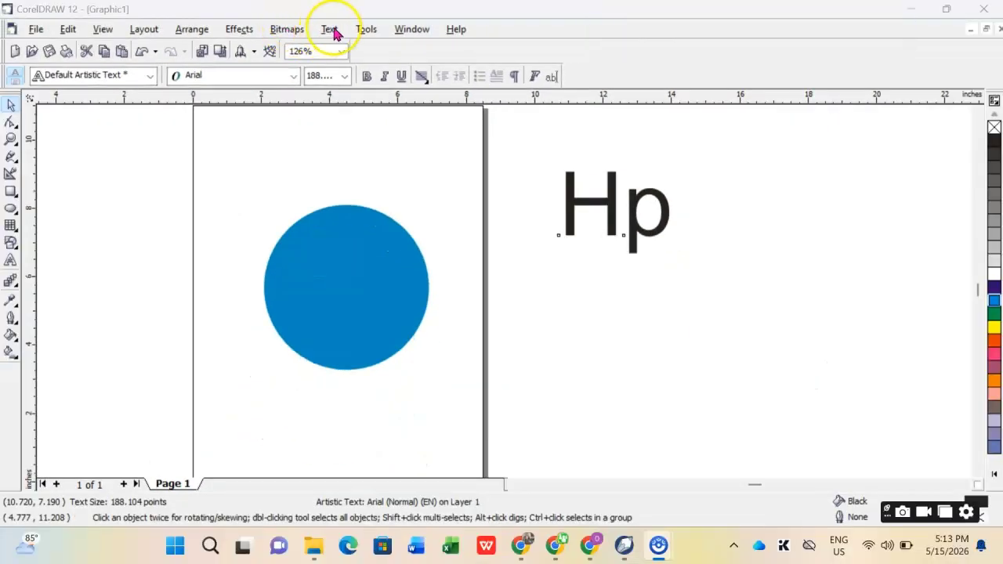
{"action": "left_click", "coordinate": [332, 32]}
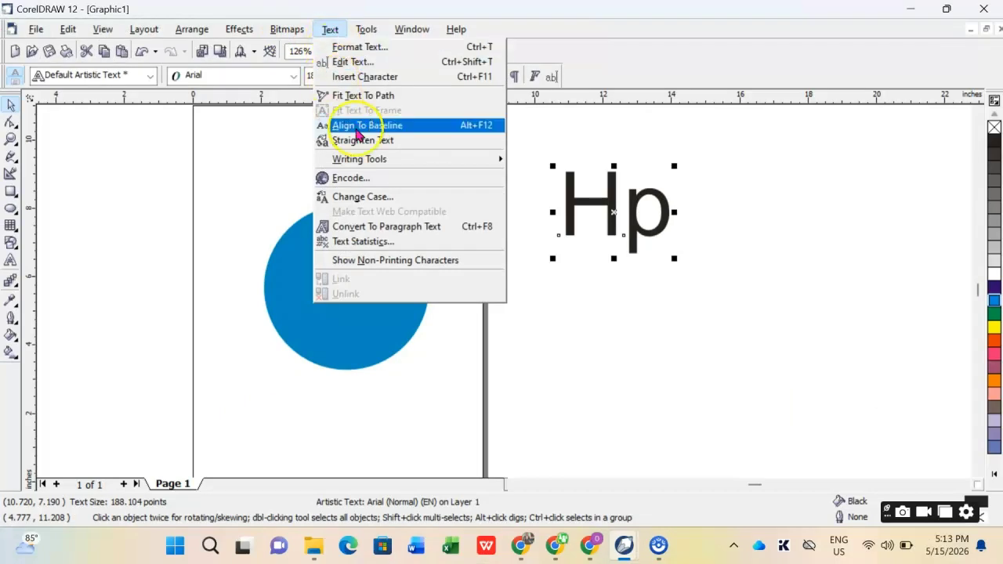
{"action": "left_click", "coordinate": [427, 197]}
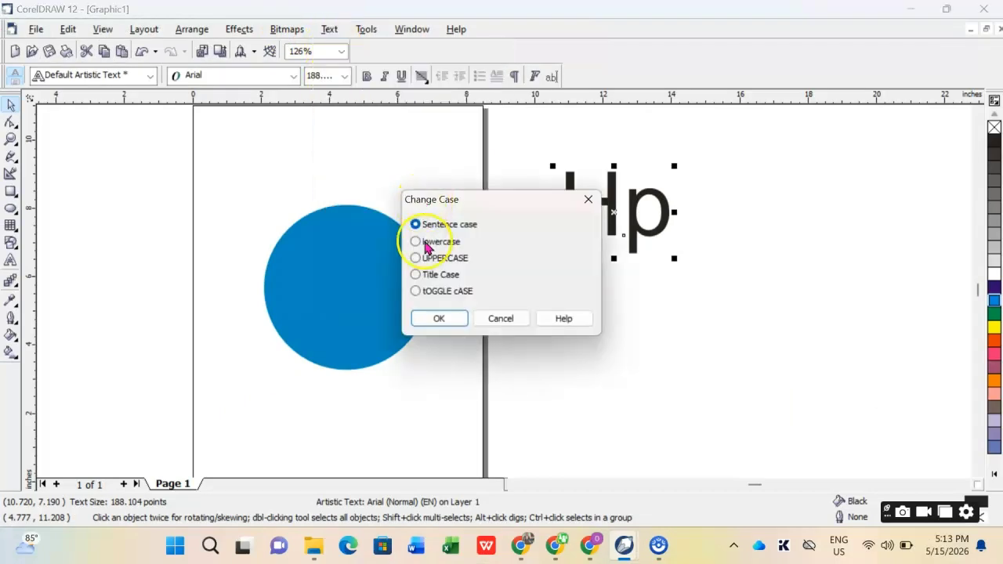
{"action": "left_click", "coordinate": [453, 318]}
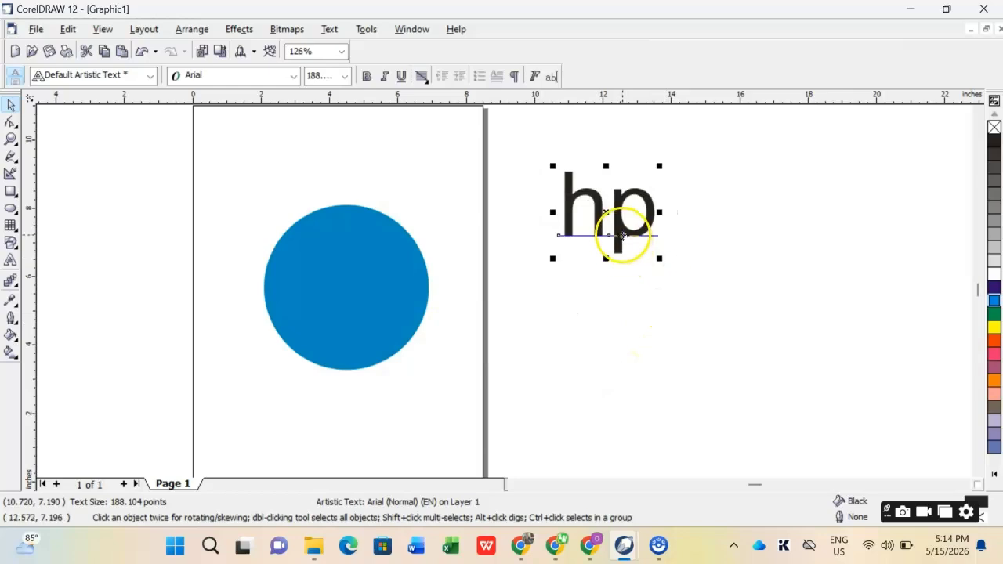
- Set the "hp" text's font to Bodoni MT Condensed and enlarge it to about 318 pt
{"action": "left_click_drag", "start_coordinate": [619, 233], "coordinate": [624, 276]}
{"action": "left_click", "coordinate": [235, 74]}
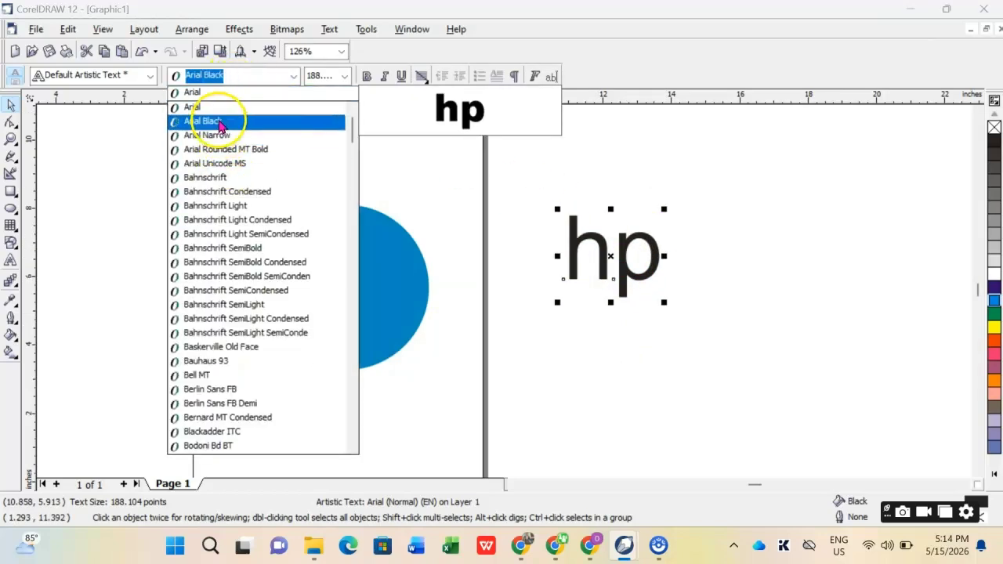
{"action": "left_click", "coordinate": [68, 271]}
{"action": "left_click", "coordinate": [600, 269]}
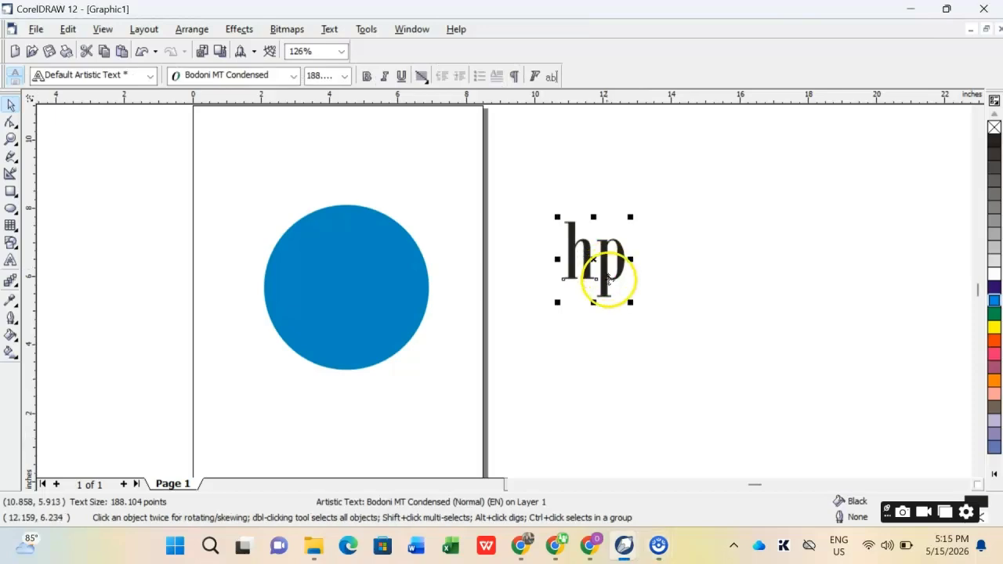
{"action": "left_click_drag", "start_coordinate": [624, 304], "coordinate": [672, 353]}
- Move the "hp" text onto the blue circle and bring it to the front
{"action": "left_click_drag", "start_coordinate": [639, 297], "coordinate": [362, 307]}
{"action": "right_click", "coordinate": [348, 288]}
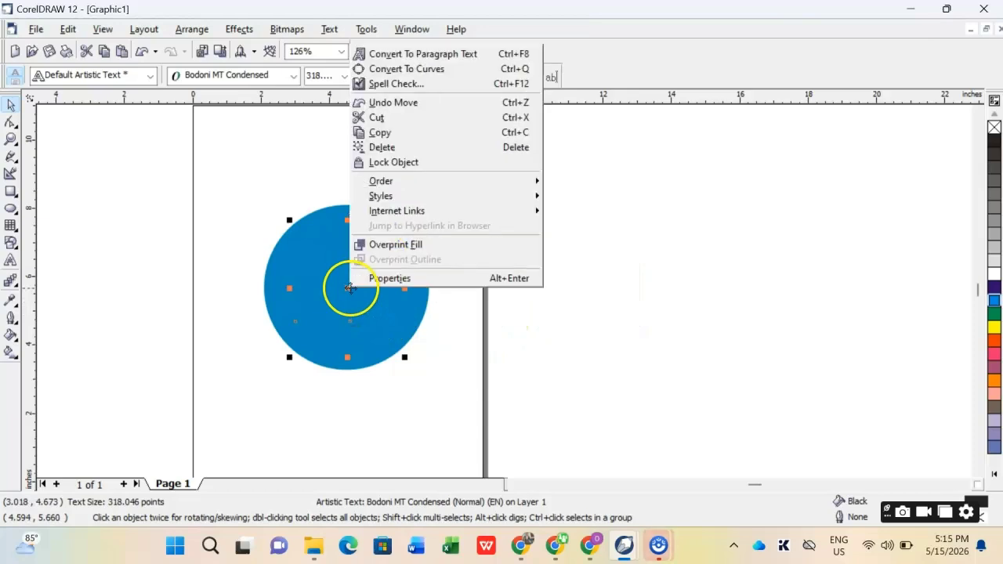
{"action": "mouse_move", "coordinate": [509, 193]}
{"action": "mouse_move", "coordinate": [538, 187]}
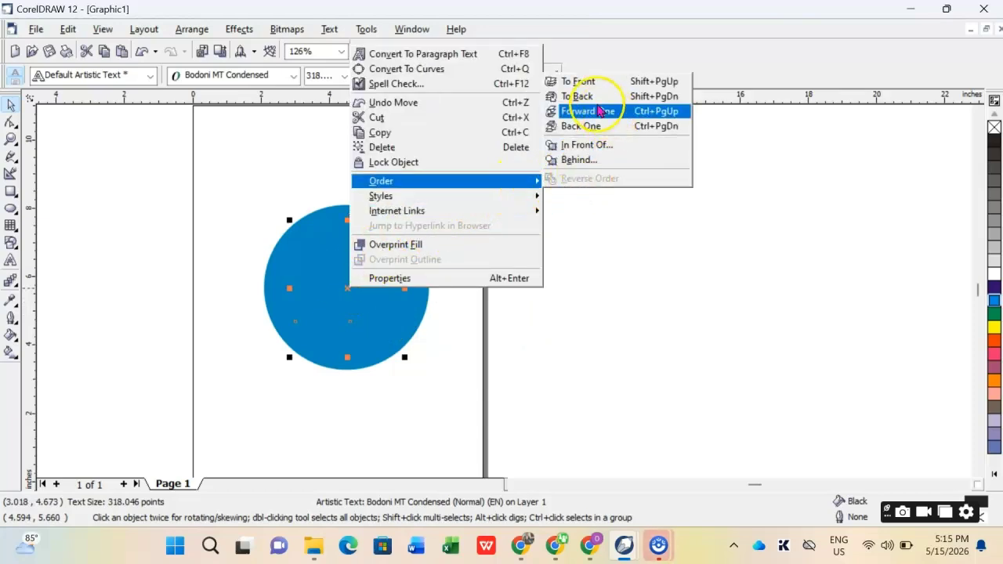
{"action": "left_click", "coordinate": [602, 81]}
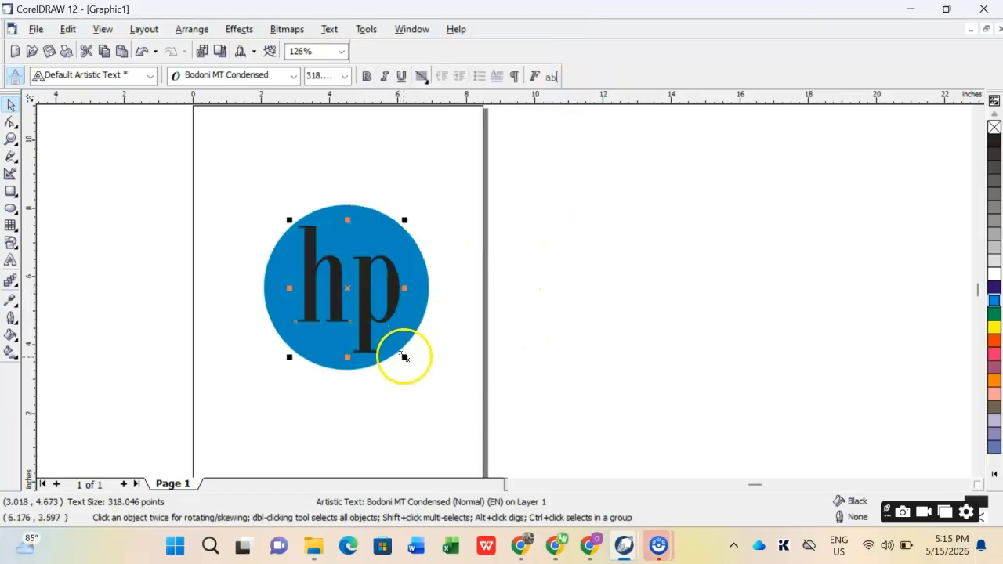
- Enlarge the "hp" text to about 421 pt and tighten the spacing between its letters
{"action": "left_click_drag", "start_coordinate": [403, 360], "coordinate": [416, 380]}
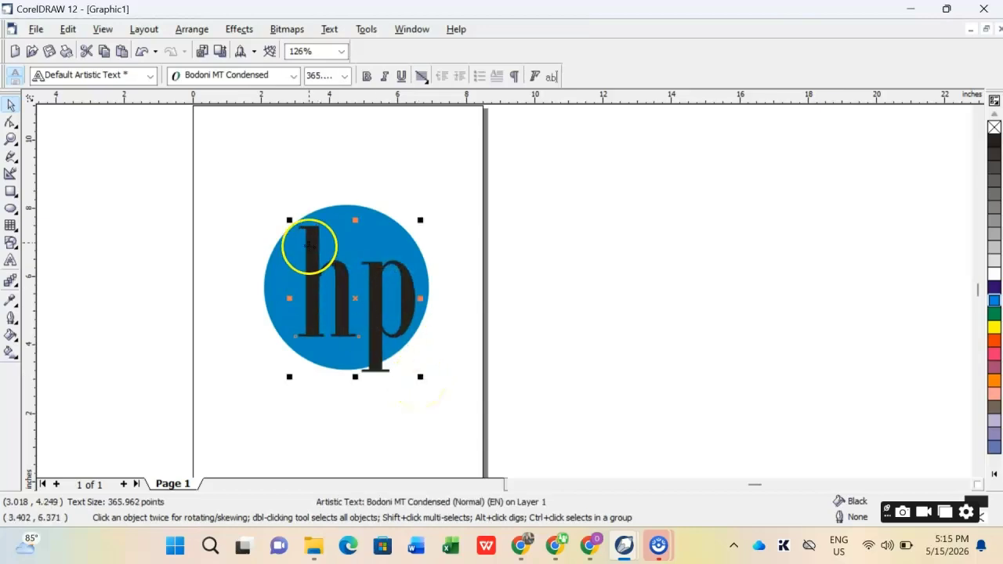
{"action": "left_click_drag", "start_coordinate": [290, 216], "coordinate": [279, 163]}
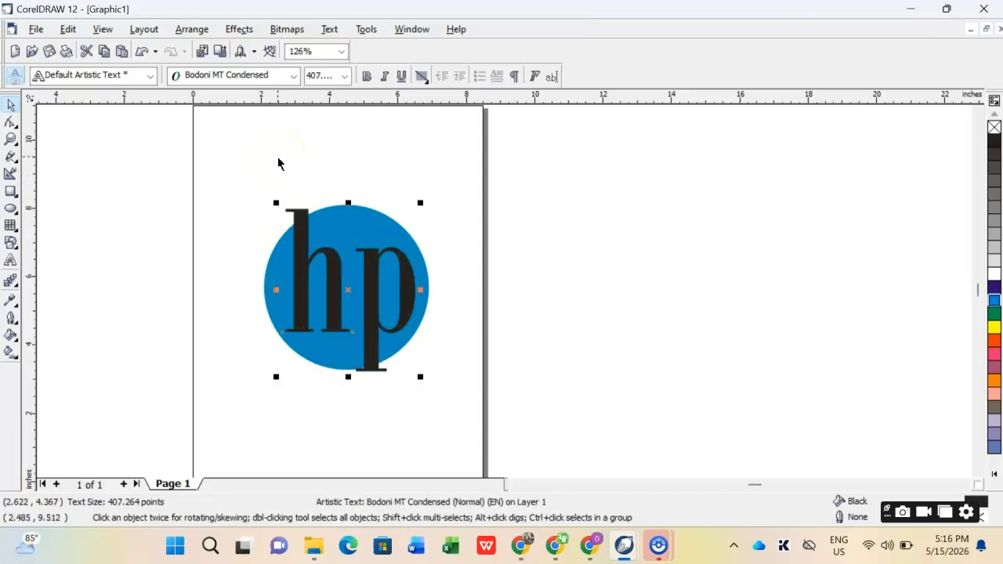
{"action": "left_click", "coordinate": [9, 125]}
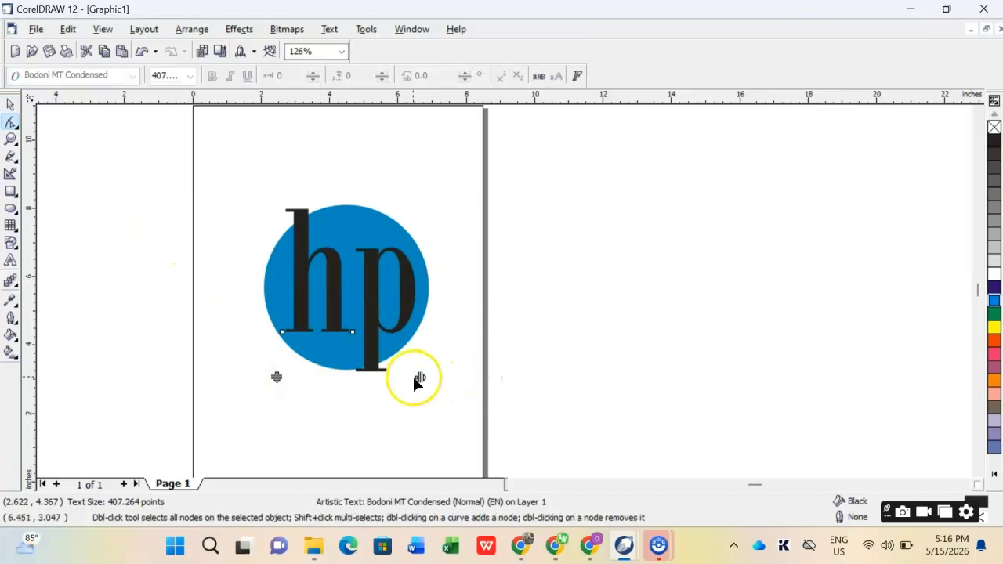
{"action": "left_click_drag", "start_coordinate": [420, 376], "coordinate": [402, 374]}
{"action": "left_click", "coordinate": [12, 104]}
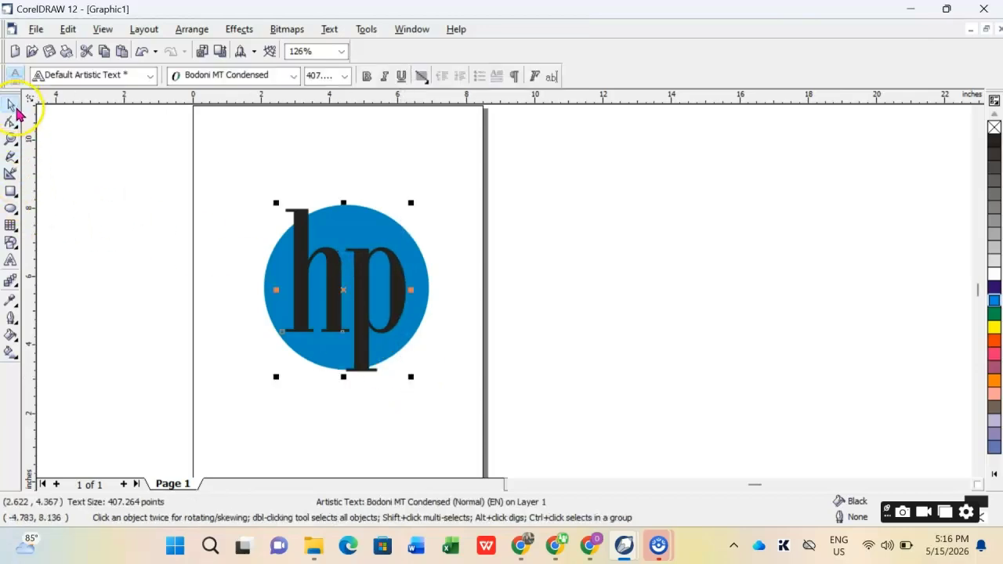
{"action": "left_click_drag", "start_coordinate": [410, 376], "coordinate": [414, 381]}
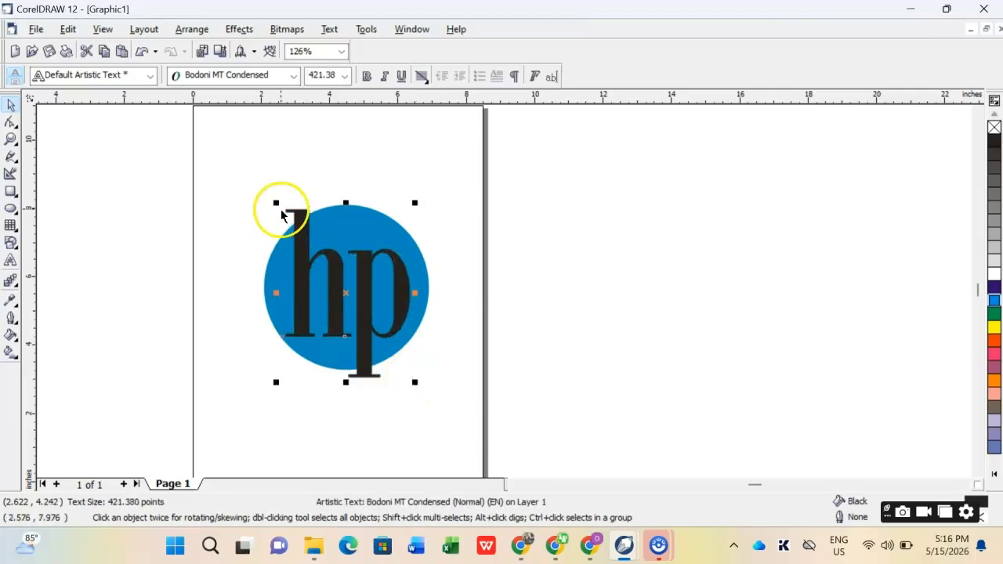
- Shift the "hp" text off the circle and place it inside the circle as a PowerClip
{"action": "left_click_drag", "start_coordinate": [369, 292], "coordinate": [509, 275]}
{"action": "left_click", "coordinate": [241, 31]}
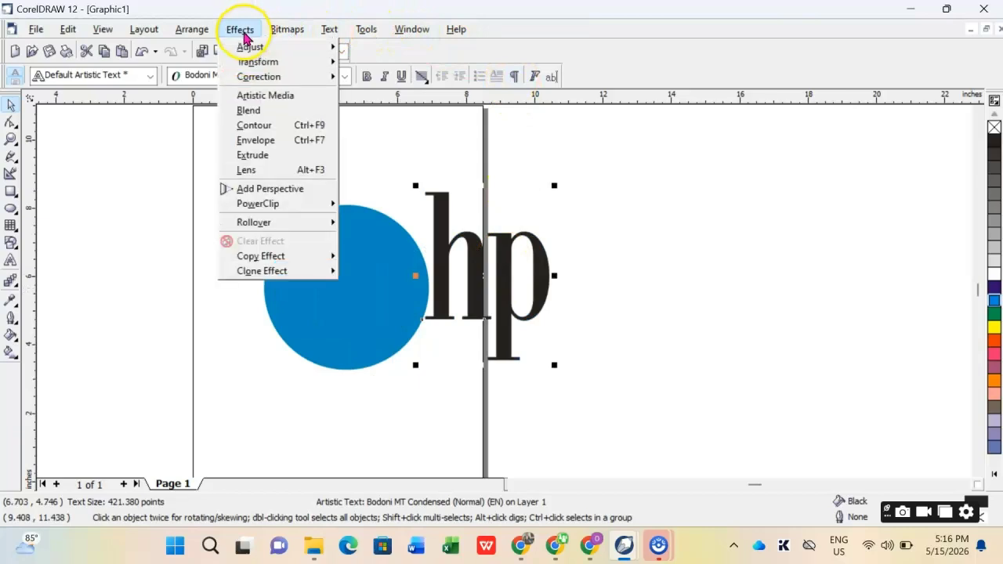
{"action": "mouse_move", "coordinate": [314, 202]}
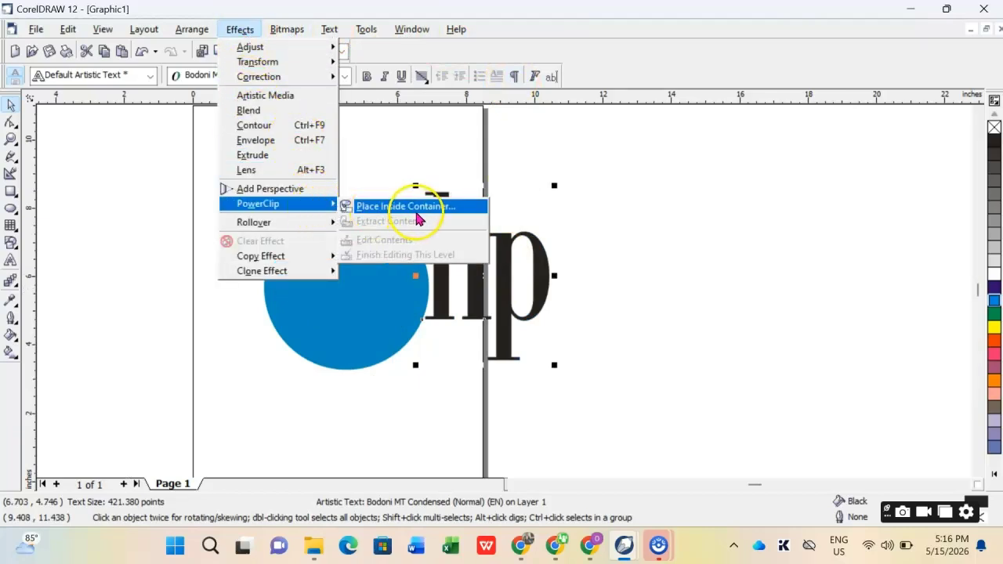
{"action": "left_click", "coordinate": [403, 205]}
{"action": "left_click", "coordinate": [293, 287]}
- Open the blue circle's PowerClip contents for editing and select the "hp" text inside it
{"action": "right_click", "coordinate": [319, 288]}
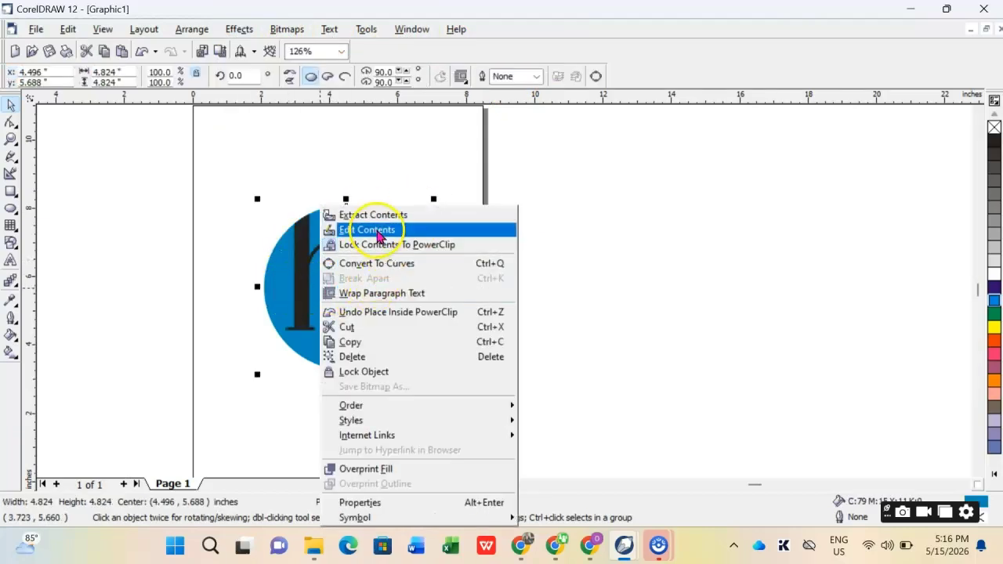
{"action": "left_click", "coordinate": [369, 228]}
{"action": "left_click", "coordinate": [374, 285]}
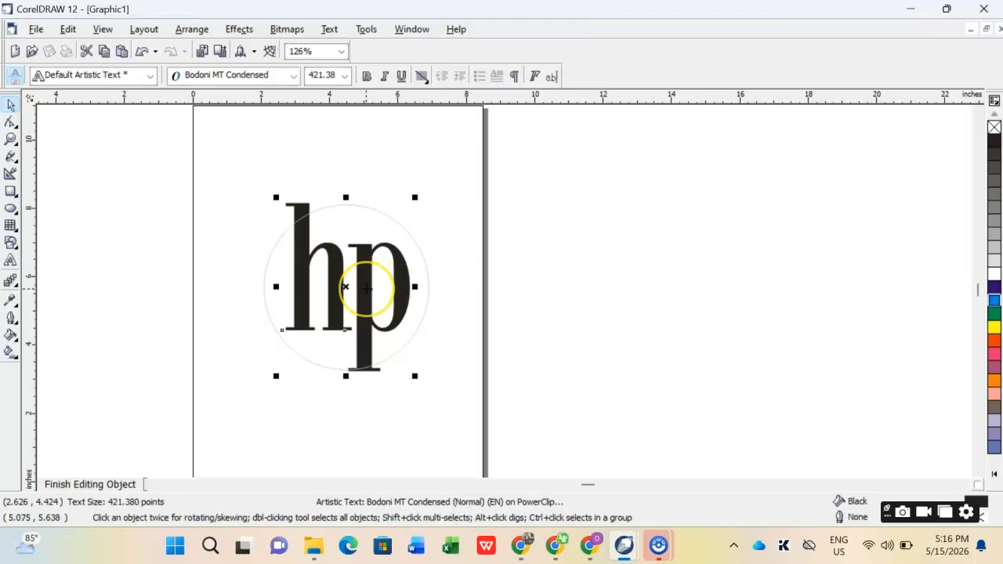
{"action": "left_click", "coordinate": [368, 291]}
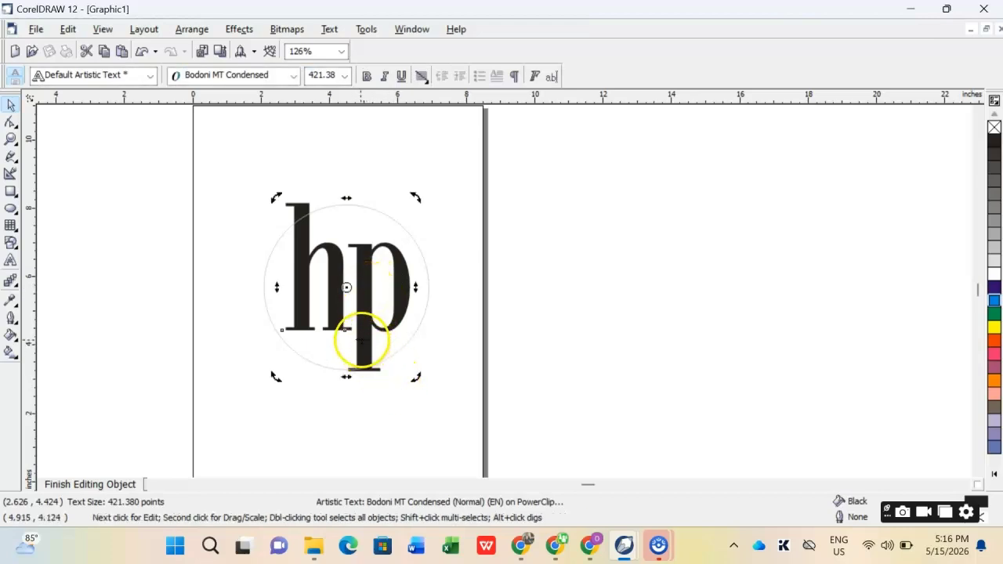
{"action": "left_click", "coordinate": [358, 340]}
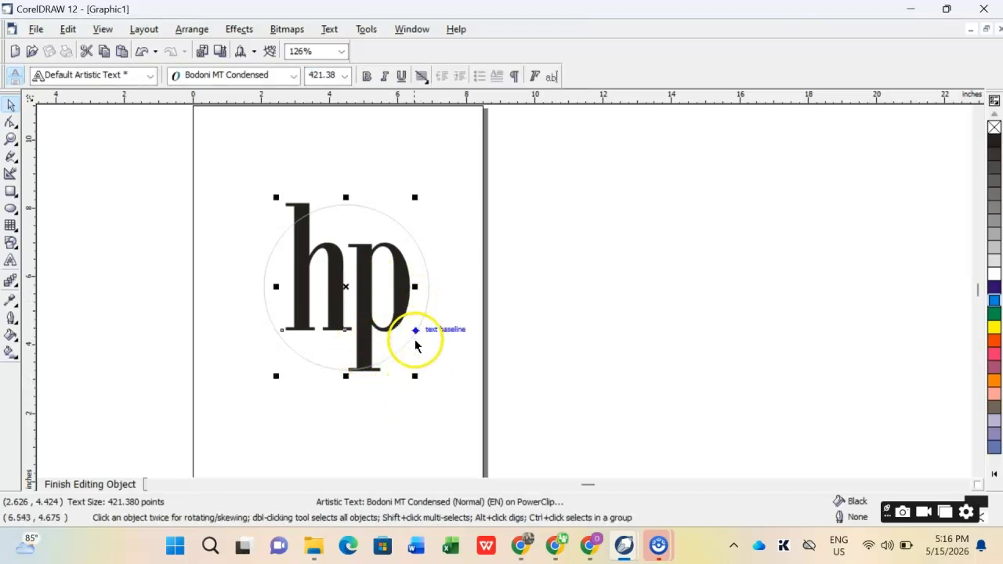
- Enlarge the "hp" text to about 498 pt and tilt it slightly clockwise
{"action": "left_click_drag", "start_coordinate": [415, 376], "coordinate": [438, 407]}
{"action": "left_click", "coordinate": [392, 323]}
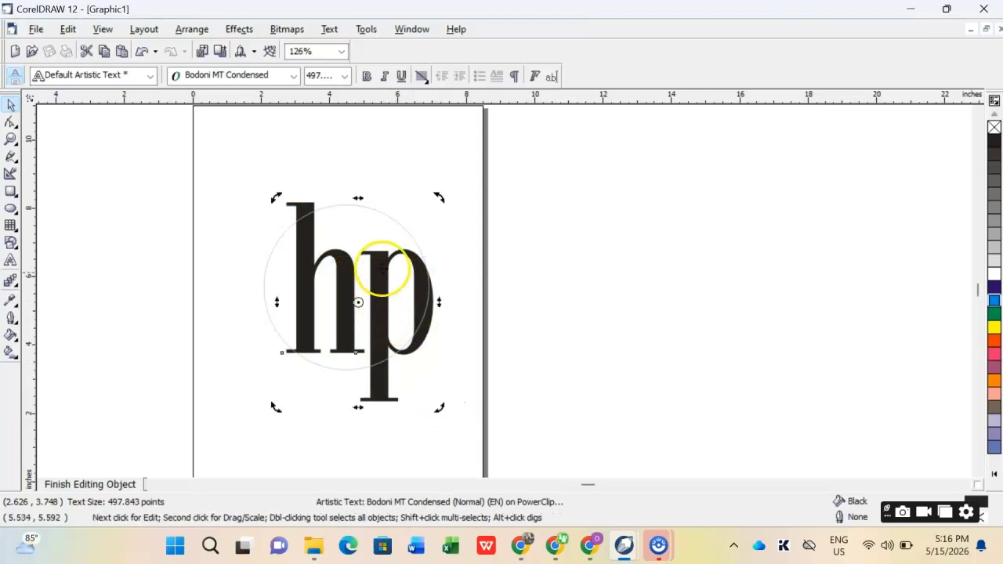
{"action": "left_click_drag", "start_coordinate": [440, 197], "coordinate": [450, 213]}
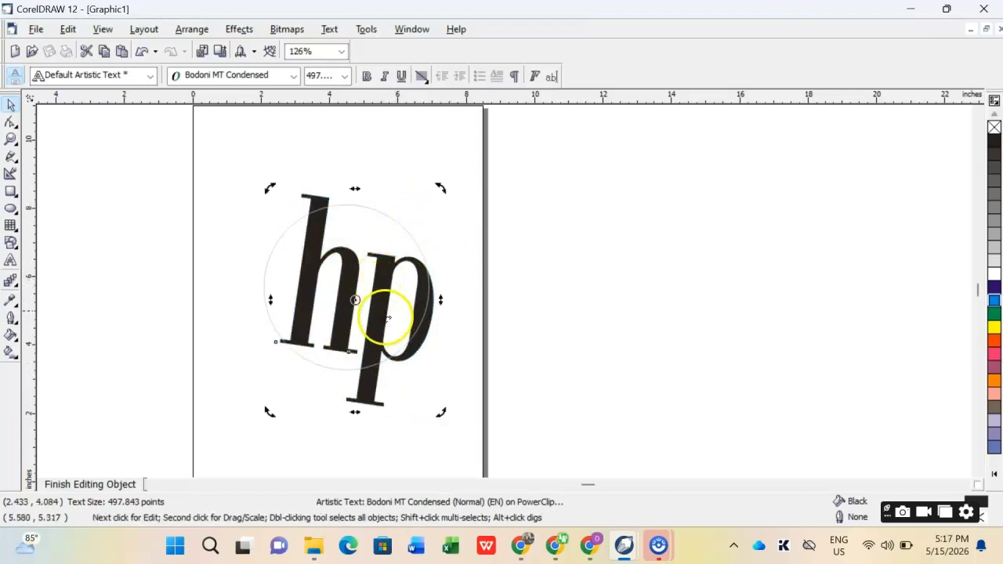
- Scale the tilted "hp" text down to about 418 pt, with the h's top and the p's foot extending past the circle's edge
{"action": "left_click", "coordinate": [380, 396]}
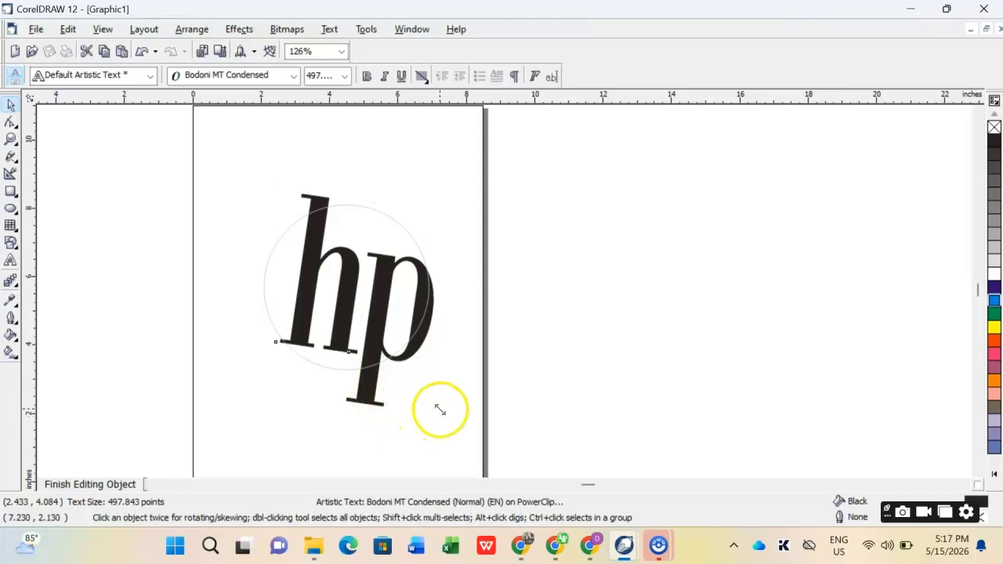
{"action": "left_click_drag", "start_coordinate": [439, 410], "coordinate": [427, 385]}
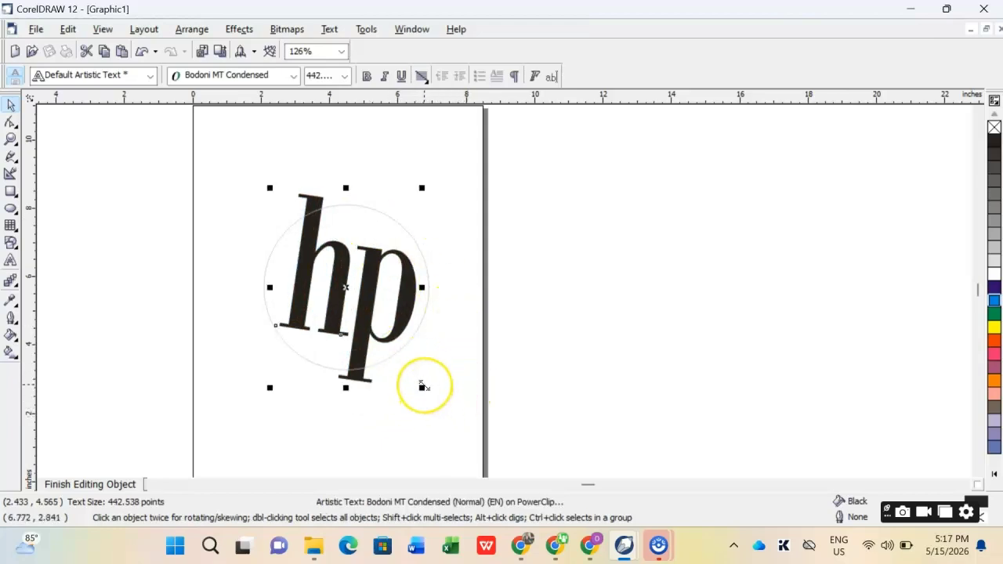
{"action": "left_click_drag", "start_coordinate": [424, 386], "coordinate": [415, 374]}
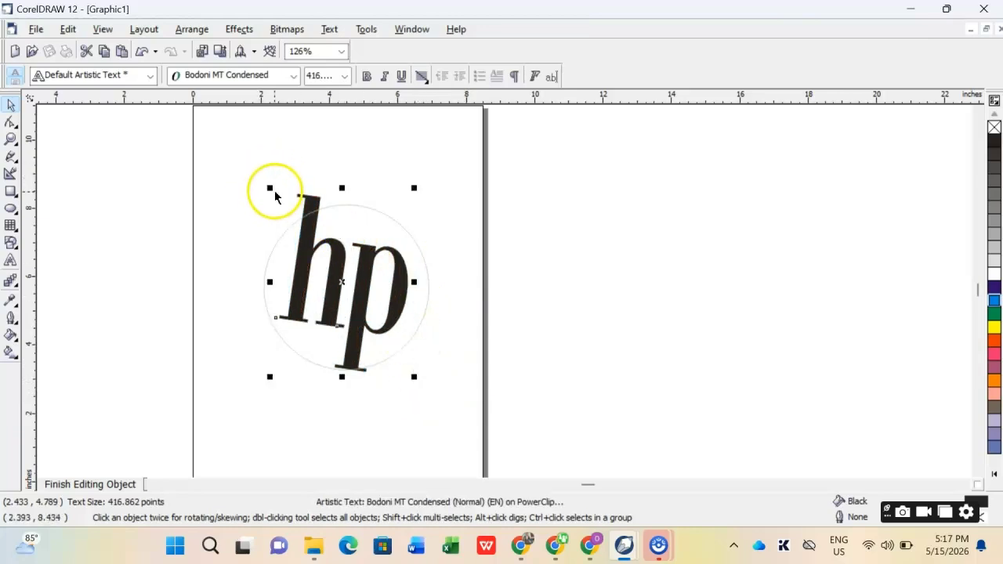
{"action": "left_click_drag", "start_coordinate": [270, 188], "coordinate": [275, 197]}
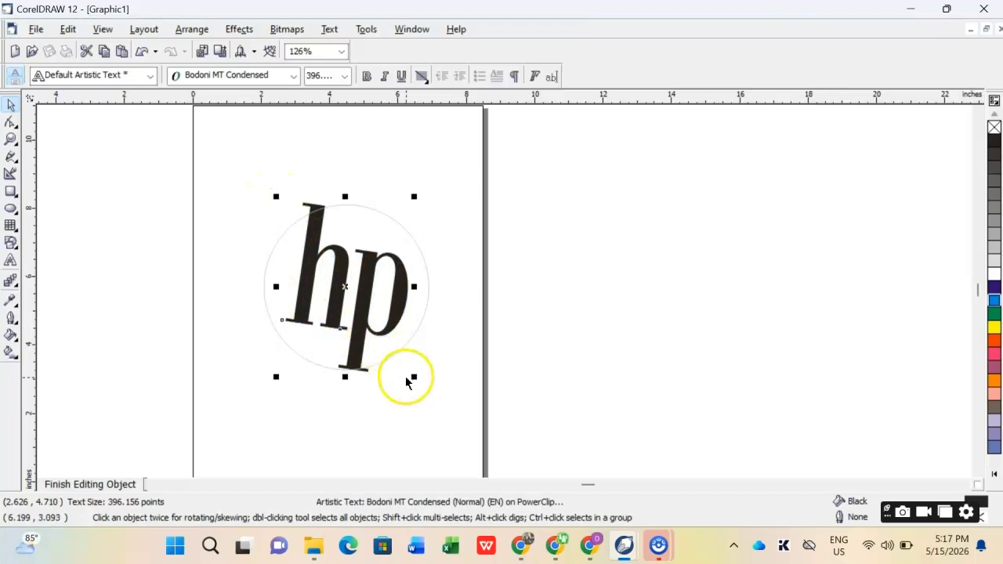
{"action": "left_click_drag", "start_coordinate": [415, 383], "coordinate": [422, 387]}
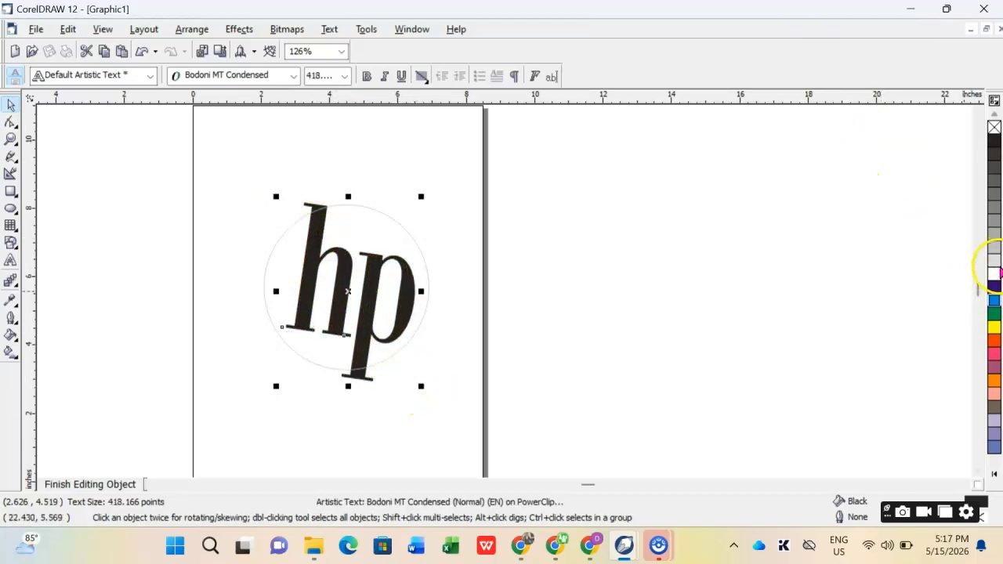
- Fill the "hp" text with white and finish editing the PowerClip contents
{"action": "left_click", "coordinate": [994, 275]}
{"action": "right_click", "coordinate": [358, 289]}
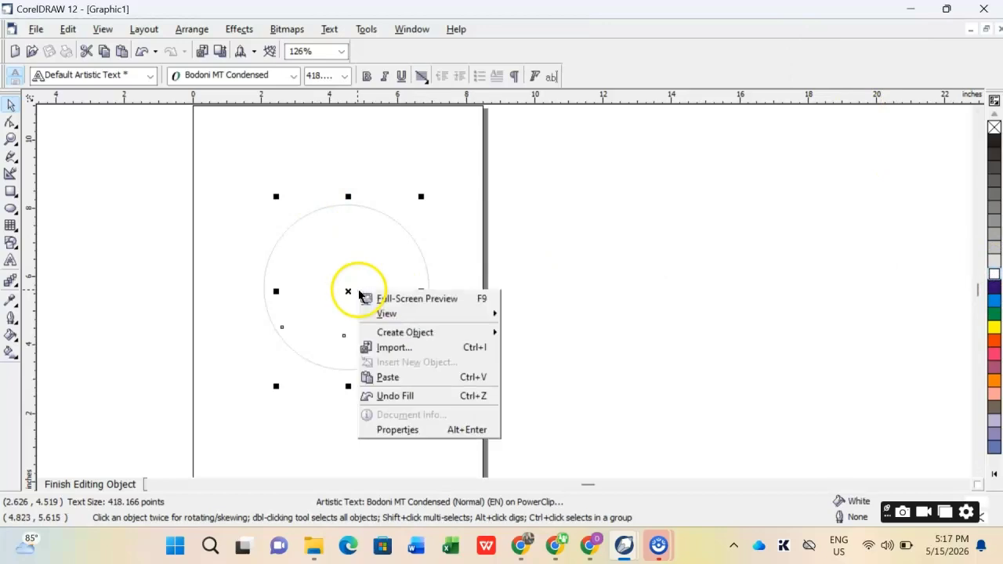
{"action": "key", "text": "Escape"}
{"action": "right_click", "coordinate": [338, 273]}
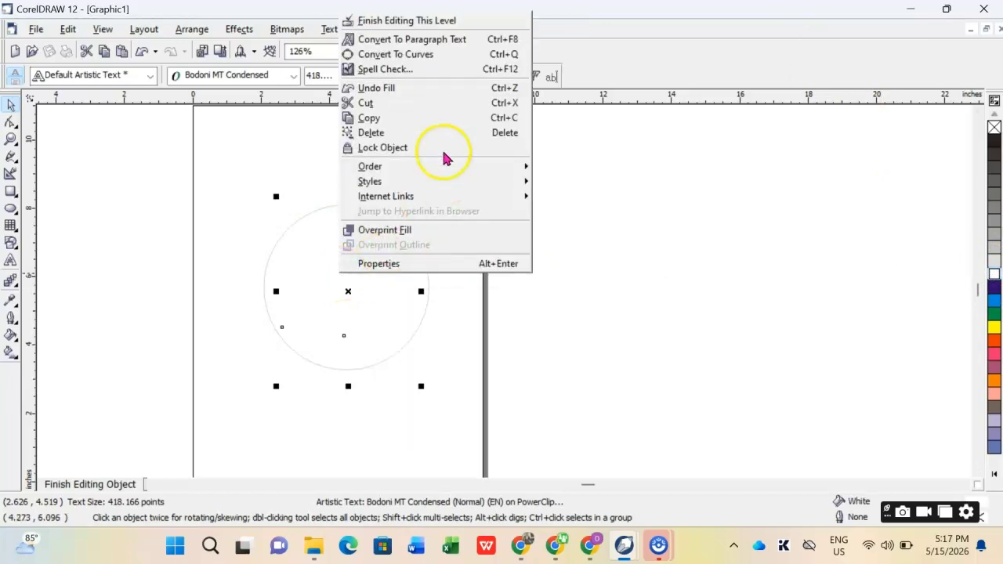
{"action": "left_click", "coordinate": [427, 17]}
{"action": "left_click", "coordinate": [543, 322]}
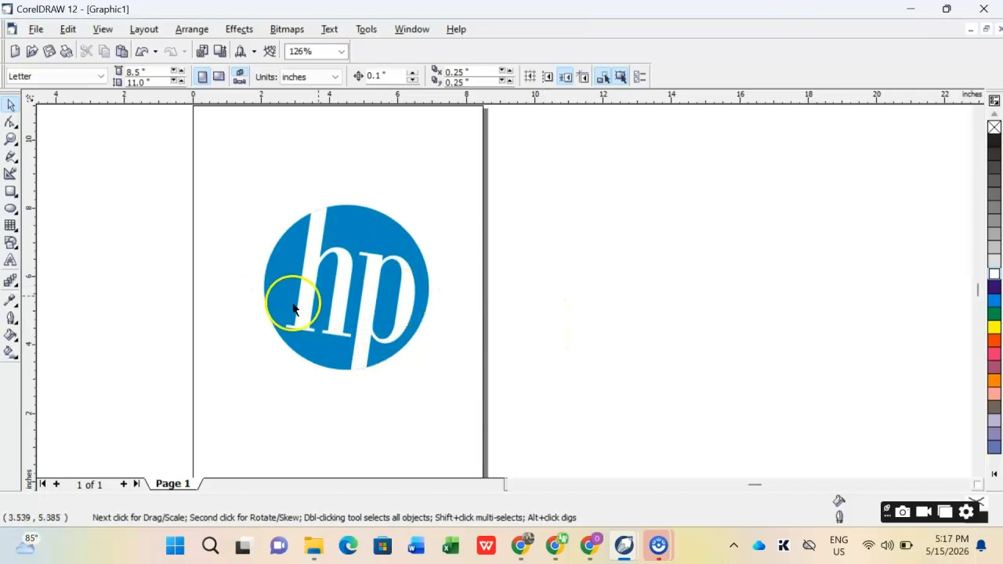
{"action": "left_click", "coordinate": [338, 268]}
{"action": "left_click", "coordinate": [258, 233]}
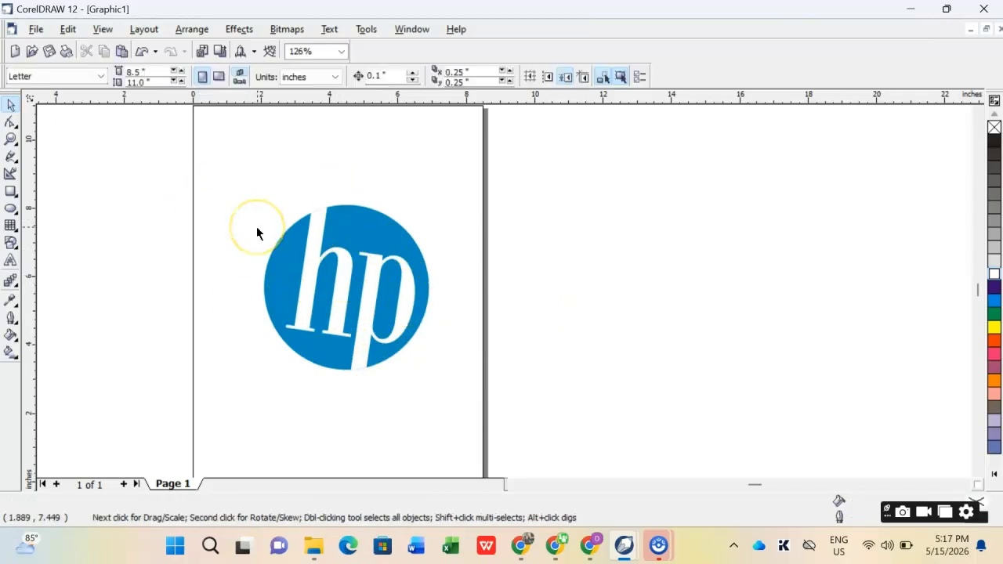
{"action": "scroll", "coordinate": [257, 233], "scroll_direction": "down", "scroll_amount": 2}
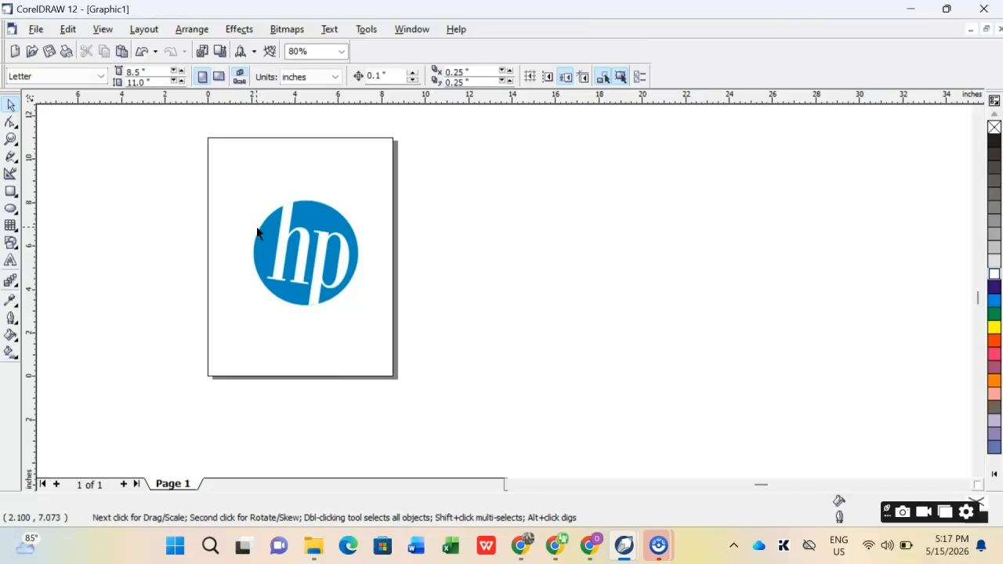
{"action": "left_click", "coordinate": [320, 271]}
{"action": "right_click", "coordinate": [317, 206]}
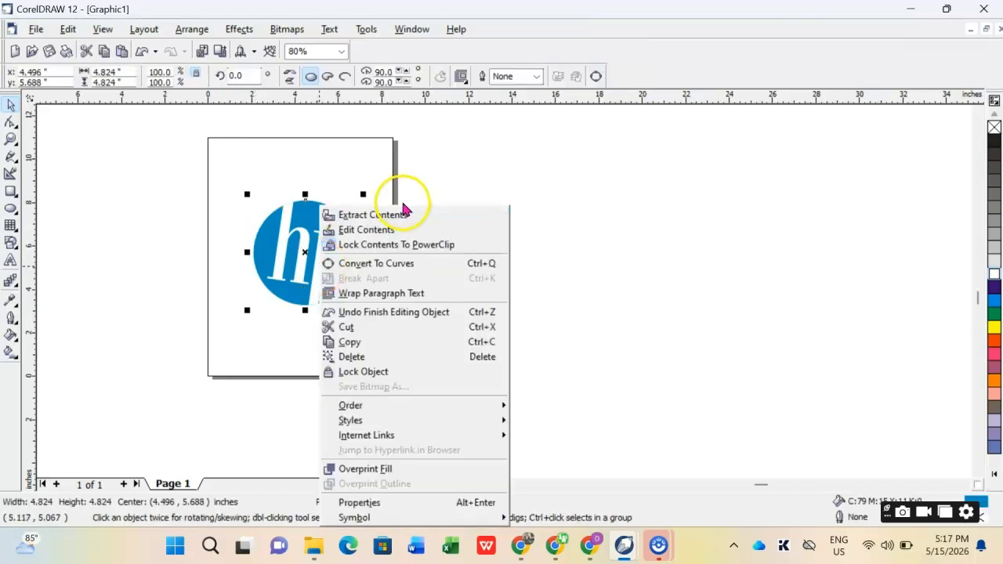
{"action": "left_click", "coordinate": [286, 234]}
{"action": "left_click", "coordinate": [324, 291]}
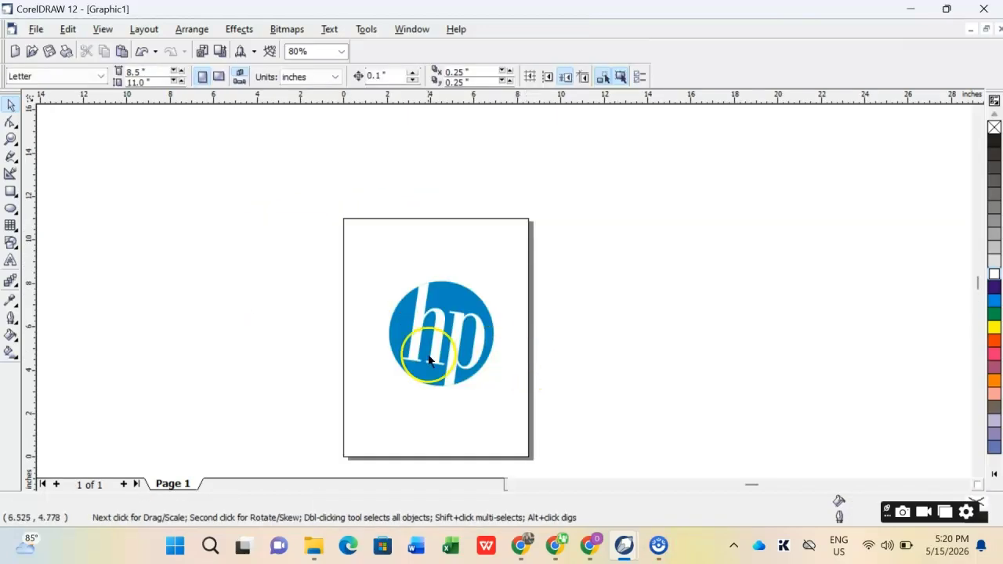
{"action": "left_click", "coordinate": [455, 341]}
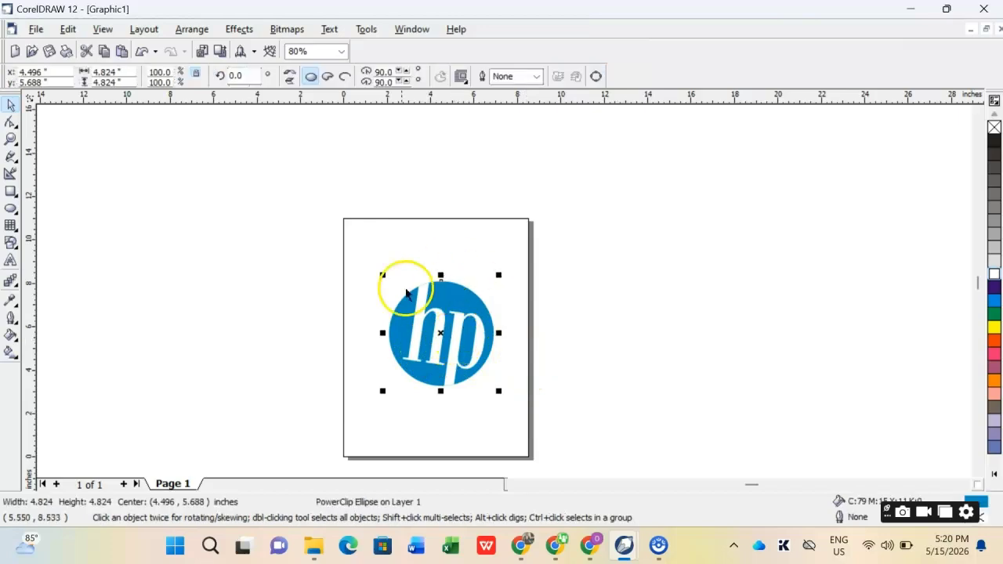
- Move the finished logo up and slightly right on the page, centring it at about (4.77, 6.81) inches
{"action": "left_click", "coordinate": [623, 372]}
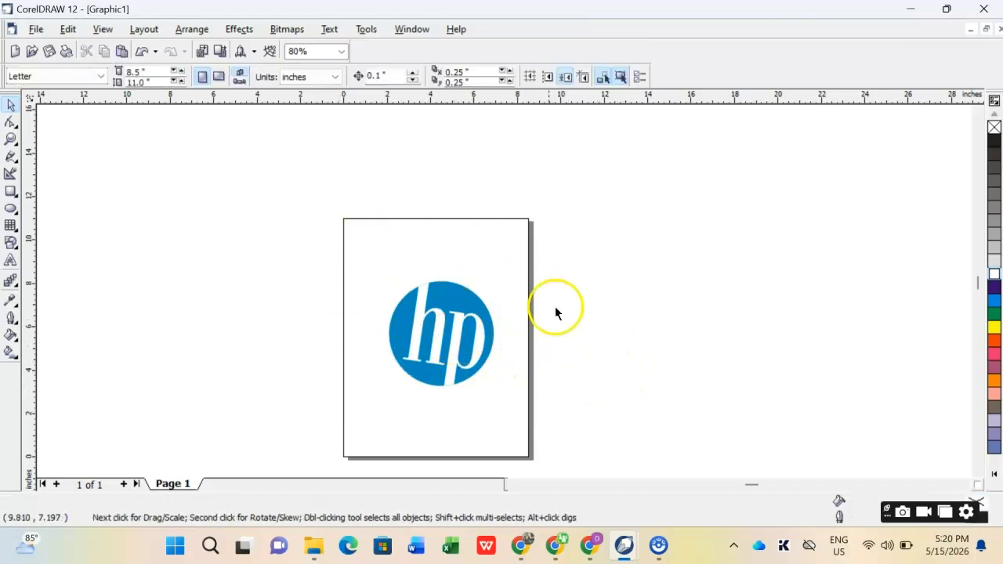
{"action": "scroll", "coordinate": [548, 337], "scroll_direction": "up", "scroll_amount": 2}
{"action": "left_click_drag", "start_coordinate": [345, 369], "coordinate": [355, 321]}
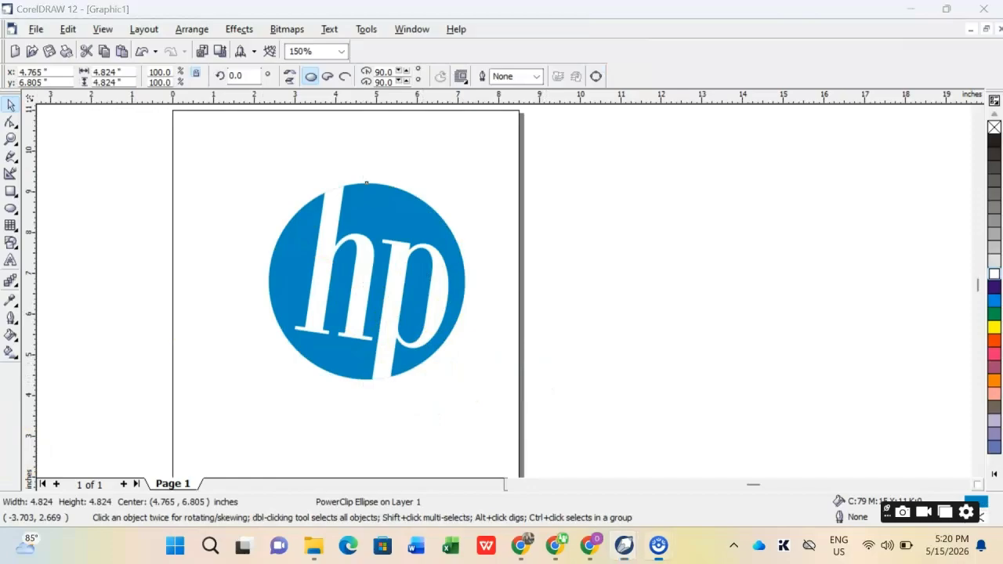